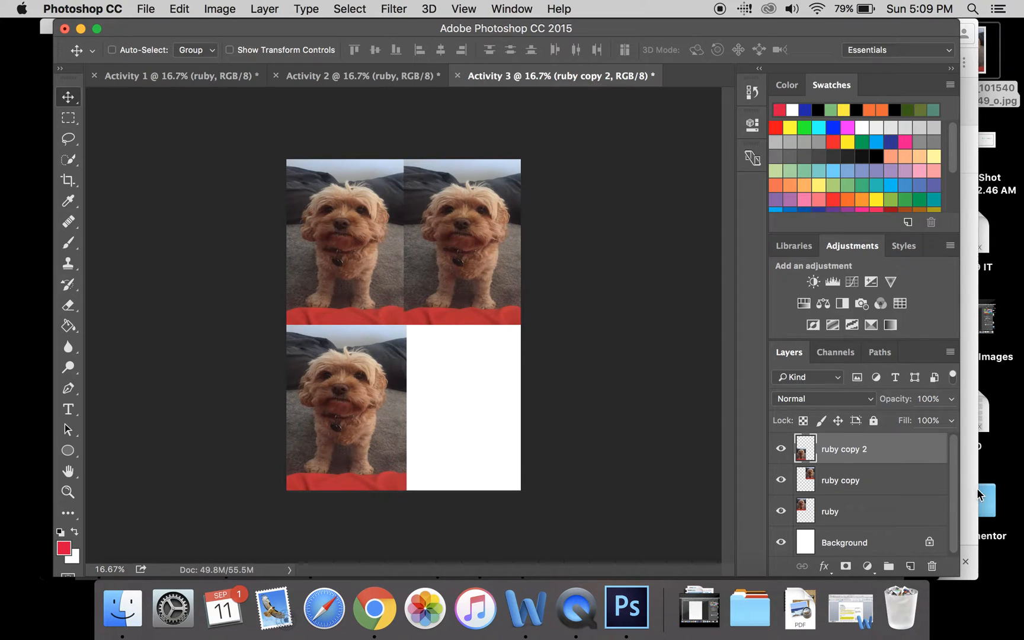
- Duplicate the ruby copy 2 layer as ruby copy 3 and move the copy into the empty lower-right quarter of the canvas
{"action": "right_click", "coordinate": [847, 453]}
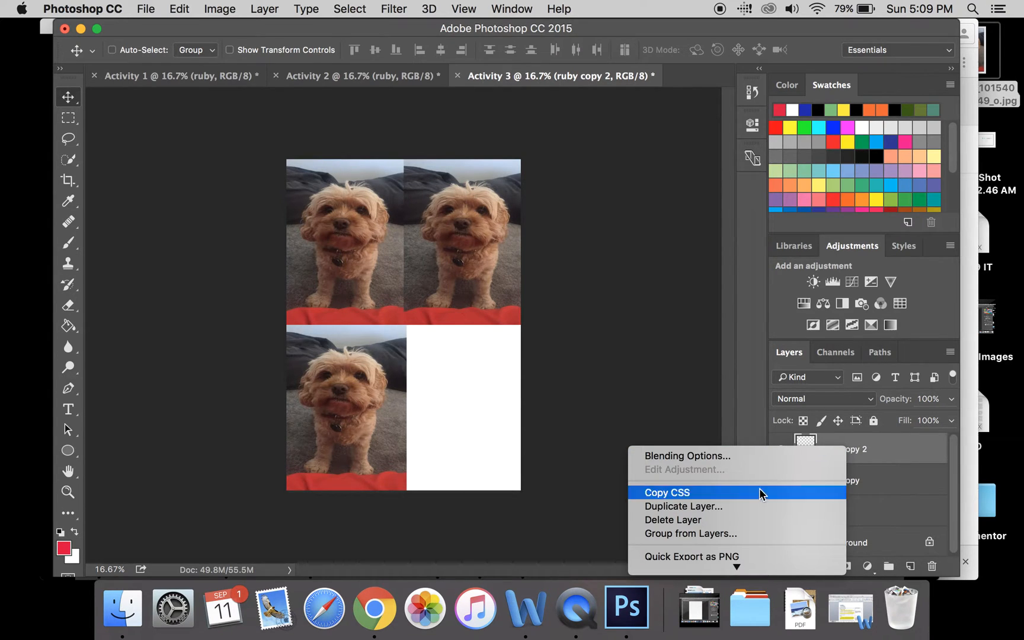
{"action": "left_click", "coordinate": [683, 505]}
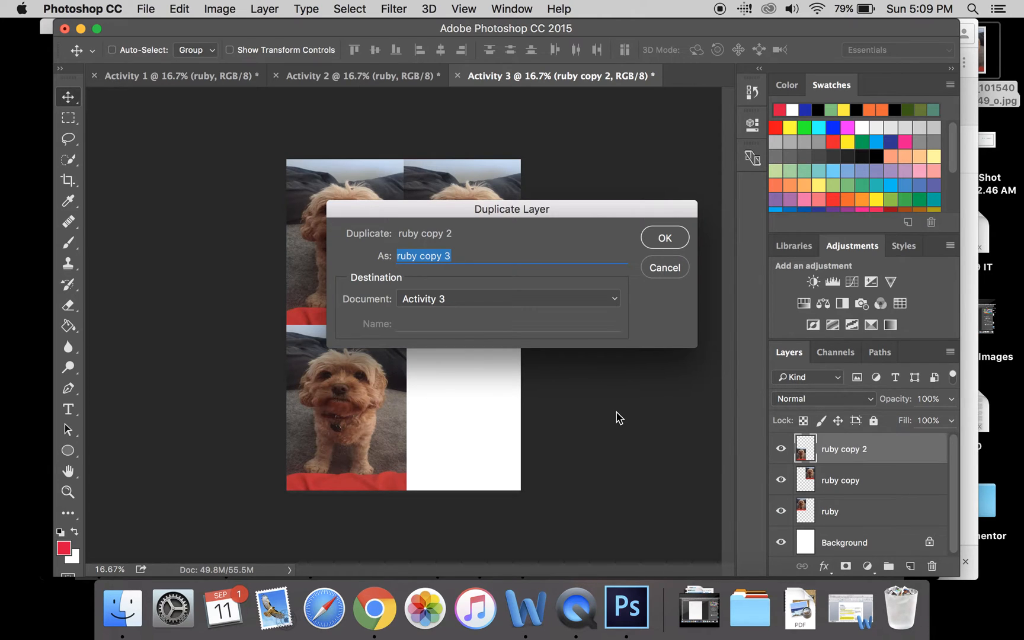
{"action": "key", "text": "Return"}
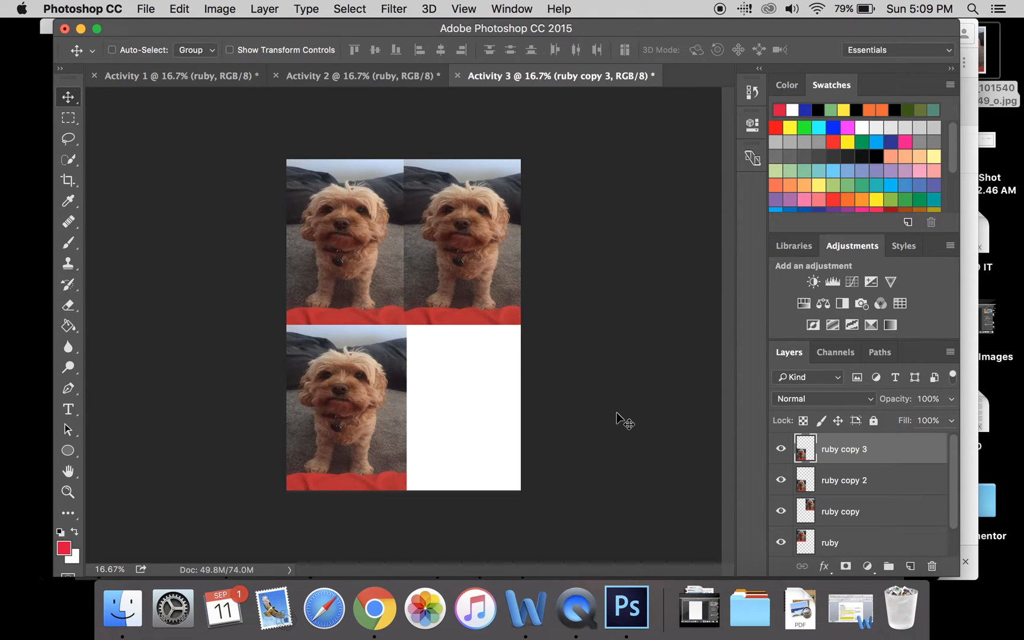
{"action": "left_click_drag", "start_coordinate": [329, 395], "coordinate": [445, 396]}
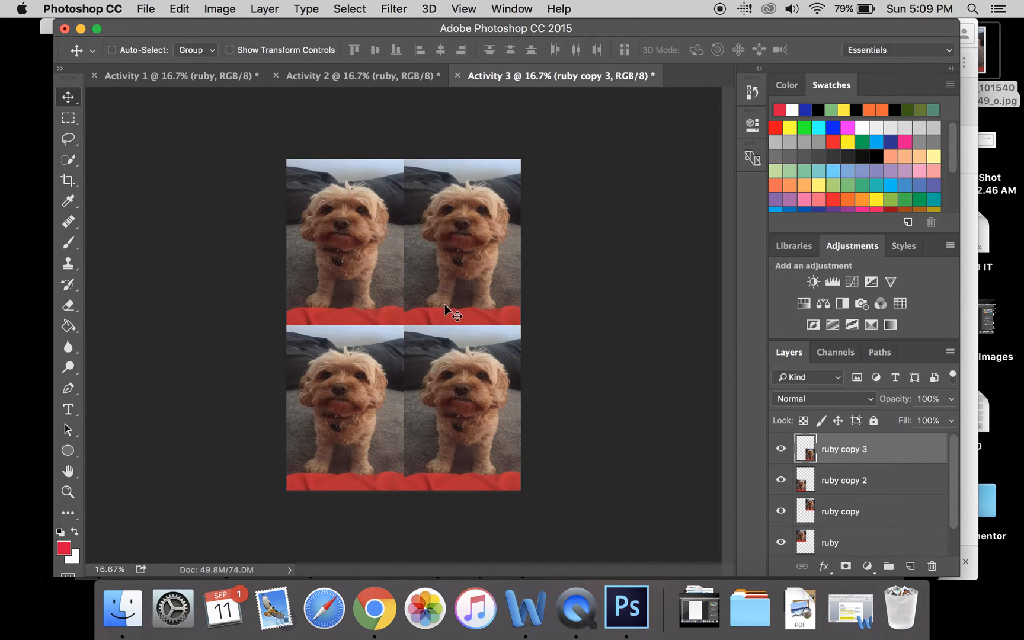
- Select the ruby layer and toggle the visibility of ruby, ruby copy and ruby copy 2 to check which picture each layer holds
{"action": "scroll", "coordinate": [895, 522], "scroll_direction": "down", "scroll_amount": 1}
{"action": "scroll", "coordinate": [896, 522], "scroll_direction": "up", "scroll_amount": 1}
{"action": "scroll", "coordinate": [868, 478], "scroll_direction": "down", "scroll_amount": 1}
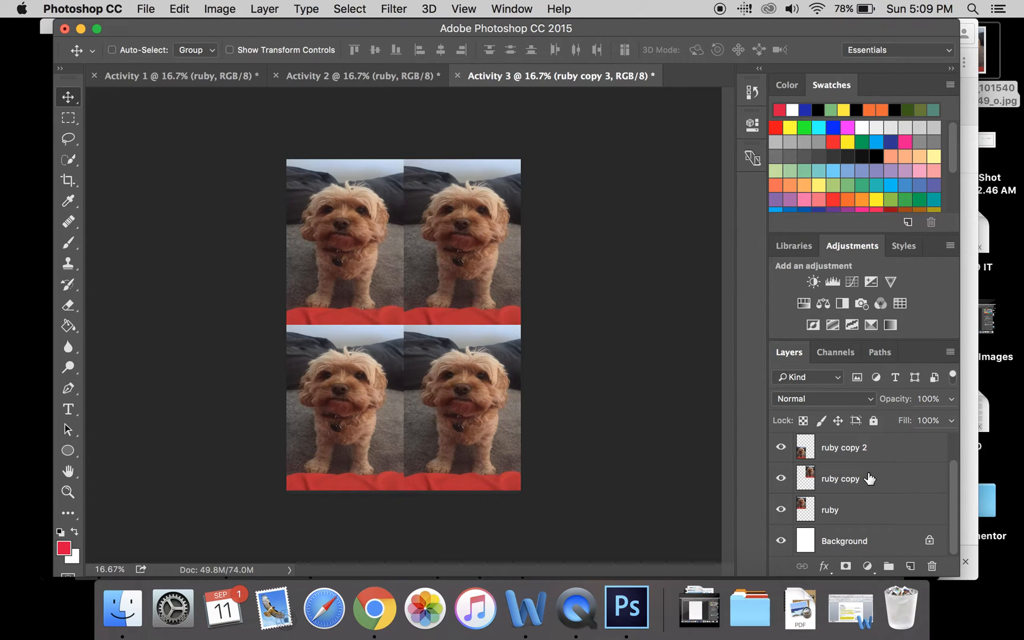
{"action": "left_click", "coordinate": [860, 513]}
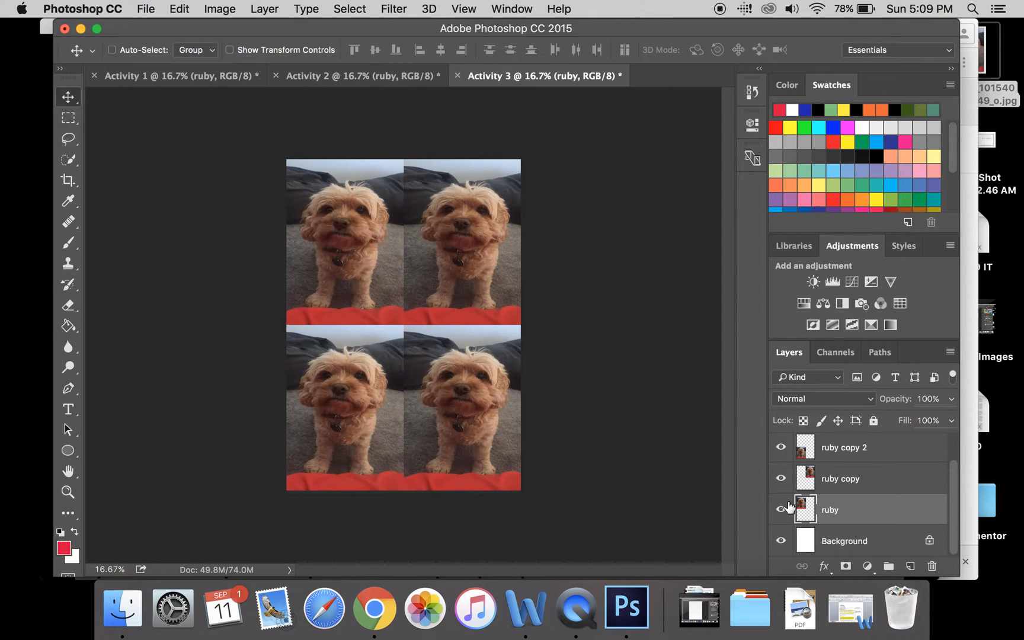
{"action": "scroll", "coordinate": [803, 497], "scroll_direction": "up", "scroll_amount": 1}
{"action": "scroll", "coordinate": [803, 497], "scroll_direction": "down", "scroll_amount": 1}
{"action": "left_click", "coordinate": [782, 509]}
{"action": "left_click", "coordinate": [782, 509]}
{"action": "left_click", "coordinate": [780, 478]}
{"action": "left_click", "coordinate": [780, 478]}
{"action": "left_click", "coordinate": [782, 449]}
{"action": "left_click", "coordinate": [781, 448]}
{"action": "left_click", "coordinate": [781, 510]}
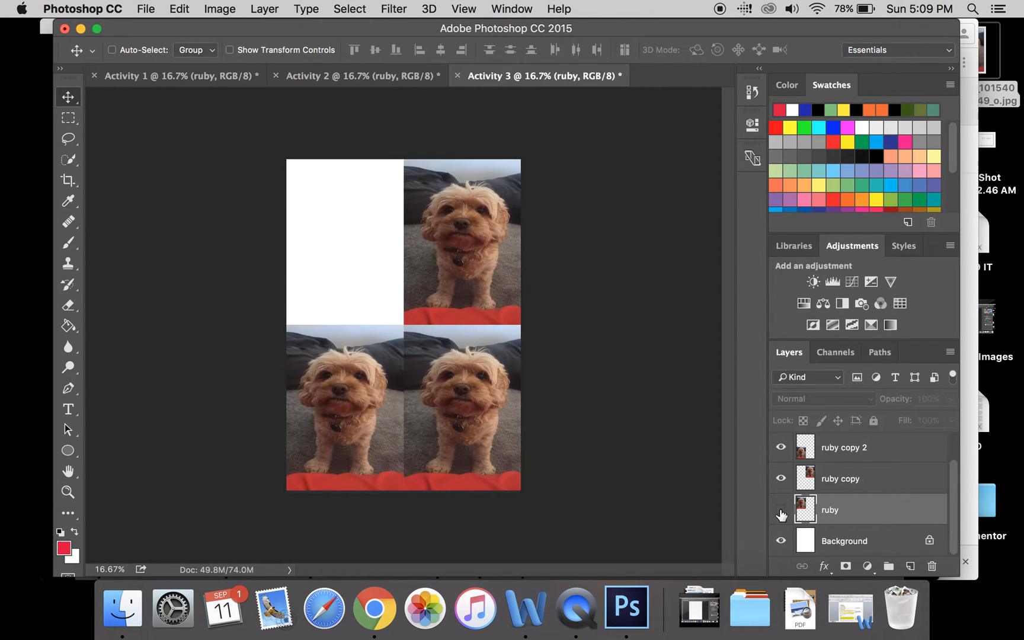
{"action": "left_click", "coordinate": [780, 511]}
{"action": "left_click", "coordinate": [780, 510]}
{"action": "left_click", "coordinate": [781, 510]}
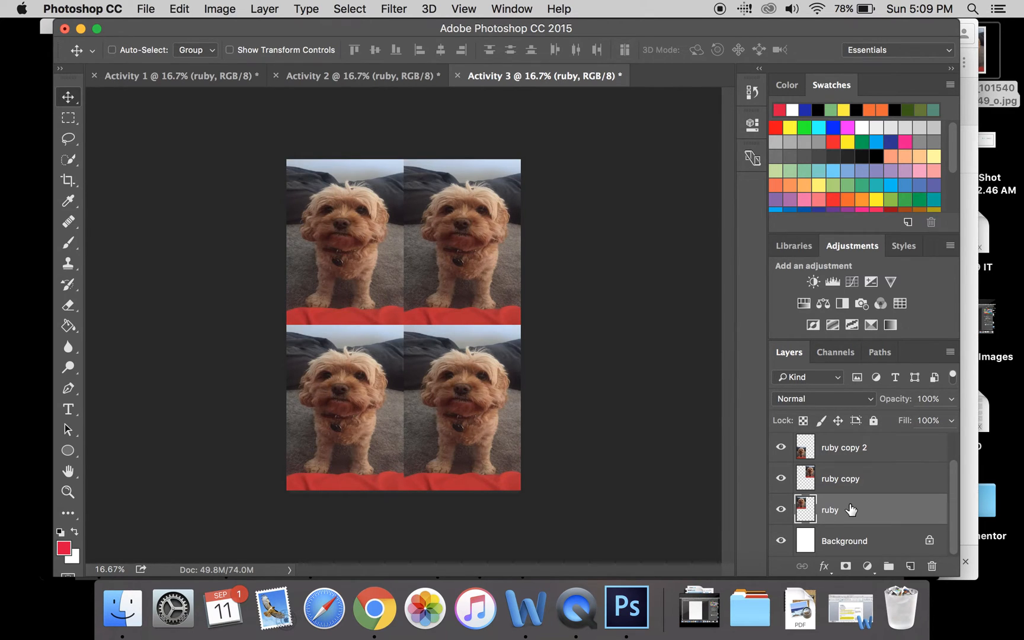
- Apply a Brightness/Contrast adjustment to the ruby layer with brightness 77 and contrast 30
{"action": "left_click", "coordinate": [219, 9]}
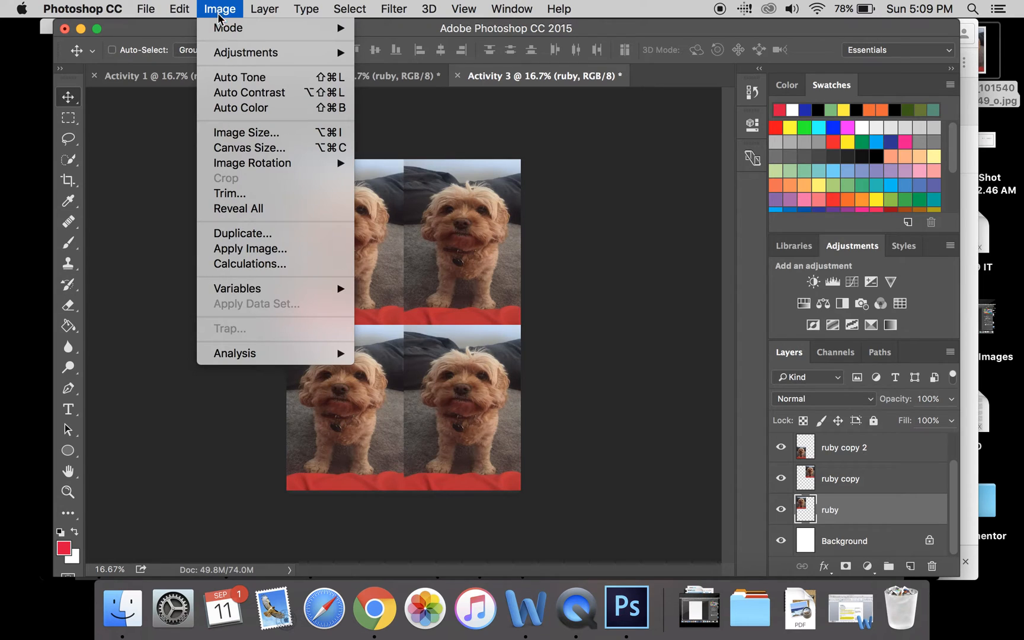
{"action": "mouse_move", "coordinate": [236, 52]}
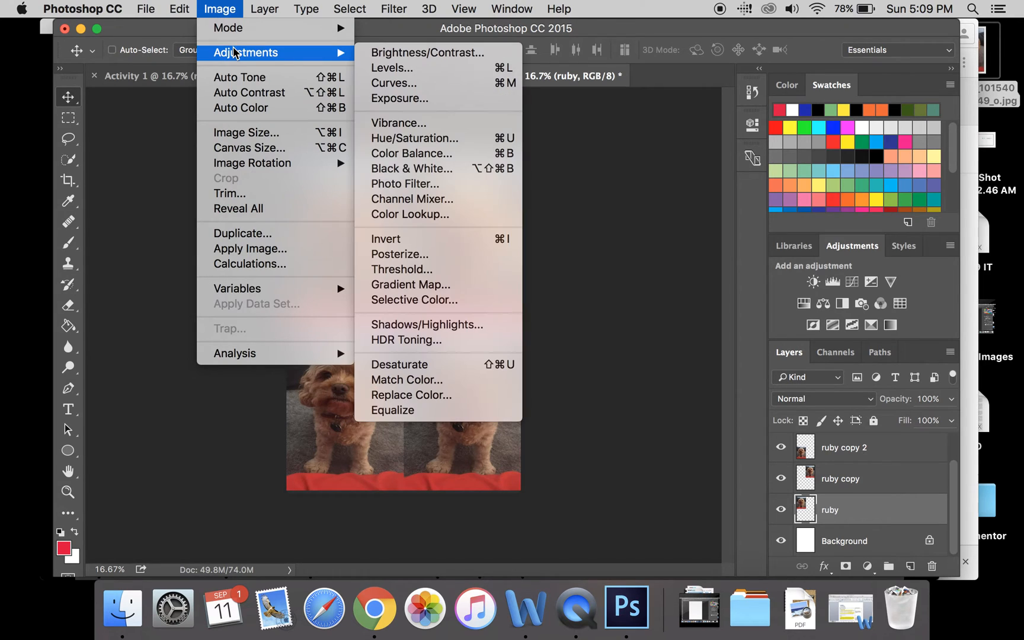
{"action": "left_click", "coordinate": [367, 53]}
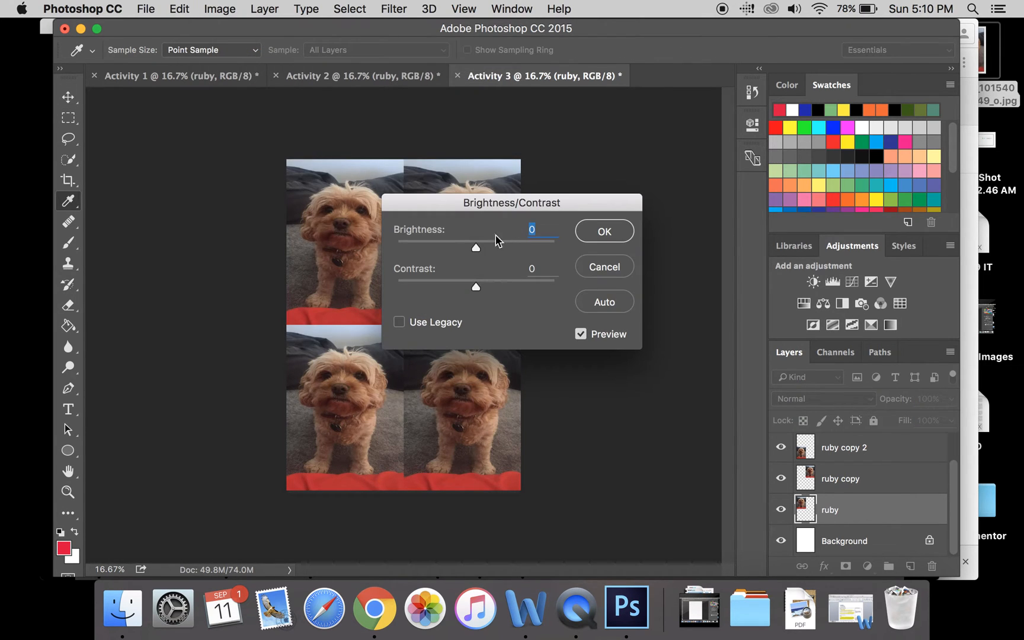
{"action": "left_click_drag", "start_coordinate": [476, 247], "coordinate": [521, 245]}
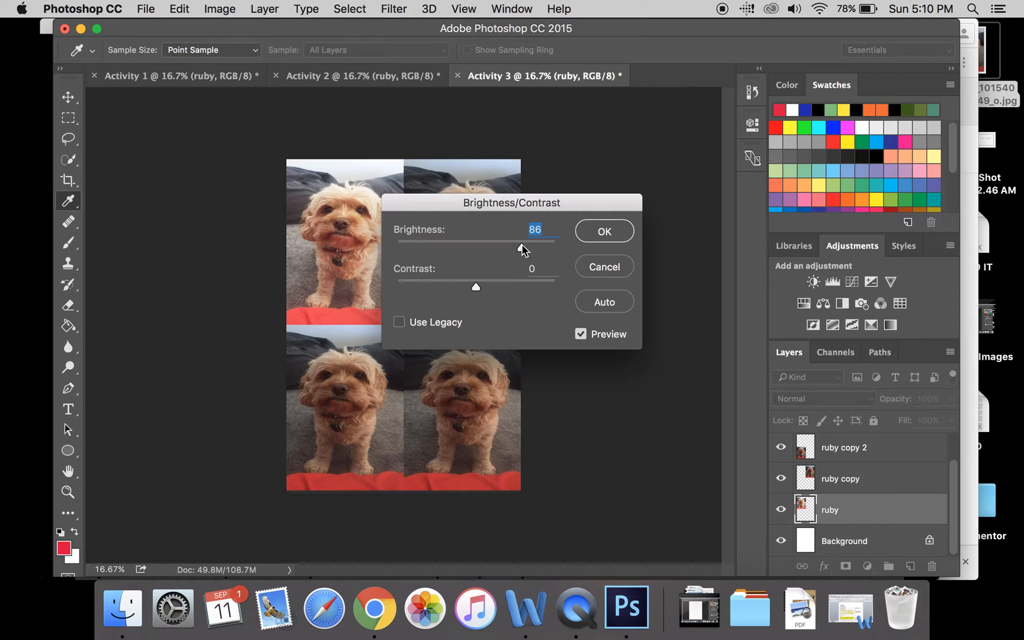
{"action": "left_click_drag", "start_coordinate": [521, 245], "coordinate": [522, 245]}
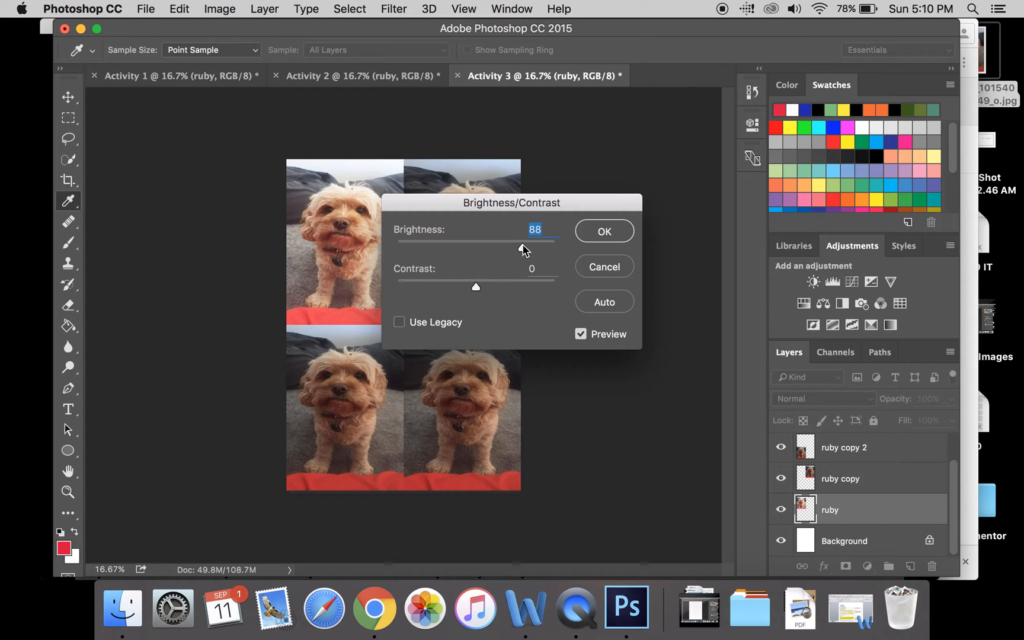
{"action": "mouse_move", "coordinate": [523, 250]}
{"action": "left_mouse_down"}
{"action": "mouse_move", "coordinate": [417, 244]}
{"action": "mouse_move", "coordinate": [516, 238]}
{"action": "left_mouse_up"}
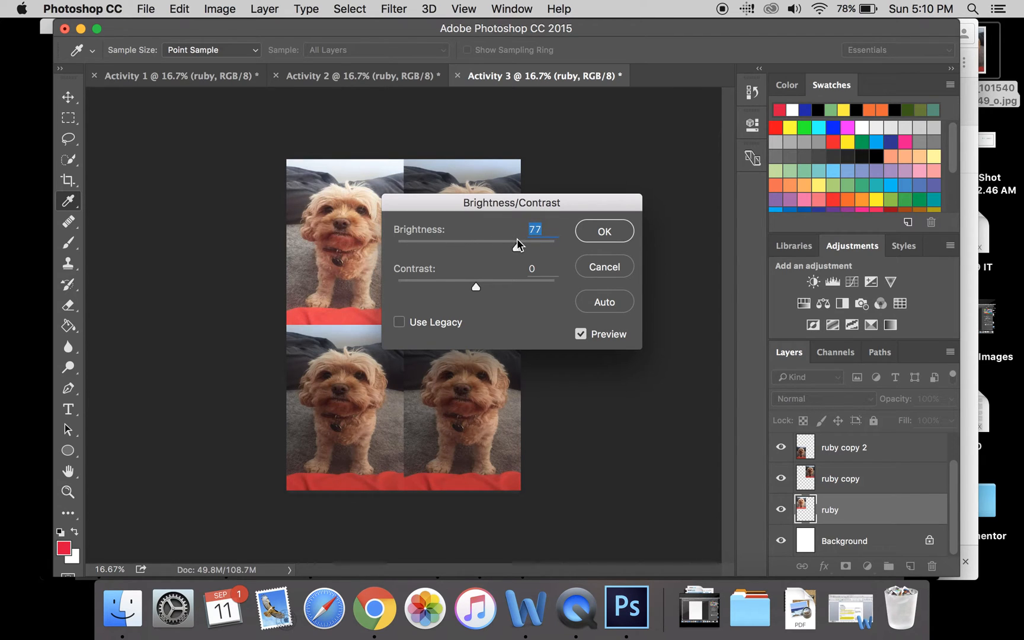
{"action": "left_click_drag", "start_coordinate": [476, 285], "coordinate": [499, 287]}
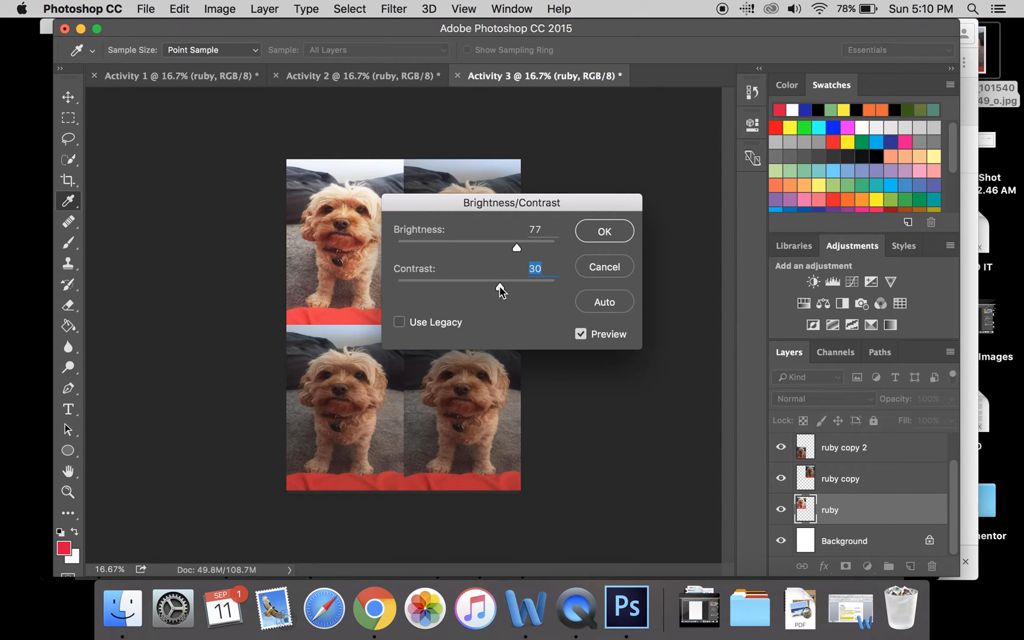
{"action": "left_click", "coordinate": [613, 225]}
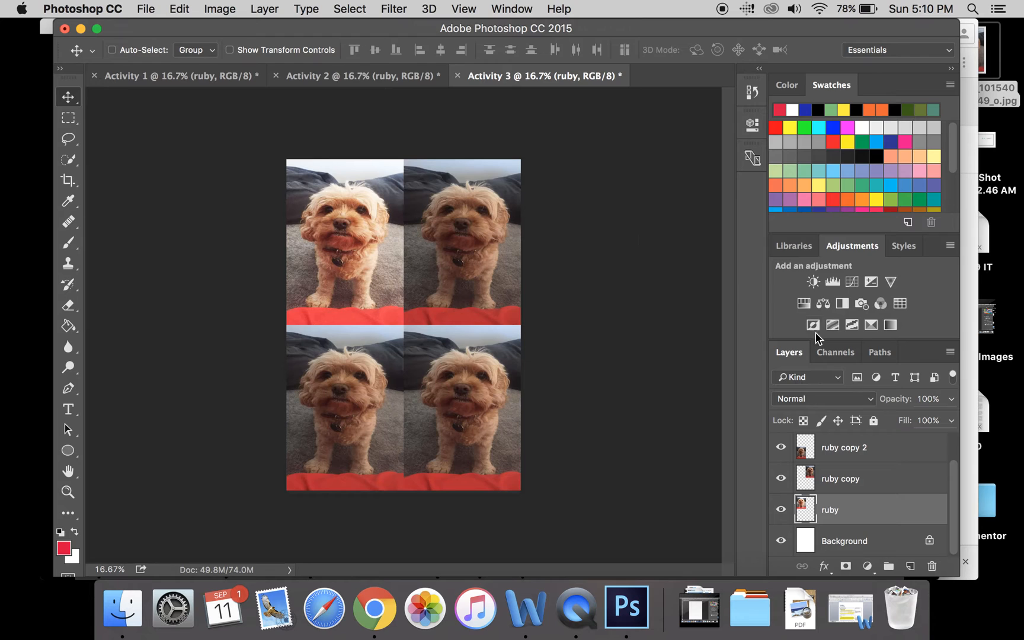
- Convert the ruby copy layer to black and white with the Default preset and apply Auto Contrast to it
{"action": "double_click", "coordinate": [868, 486]}
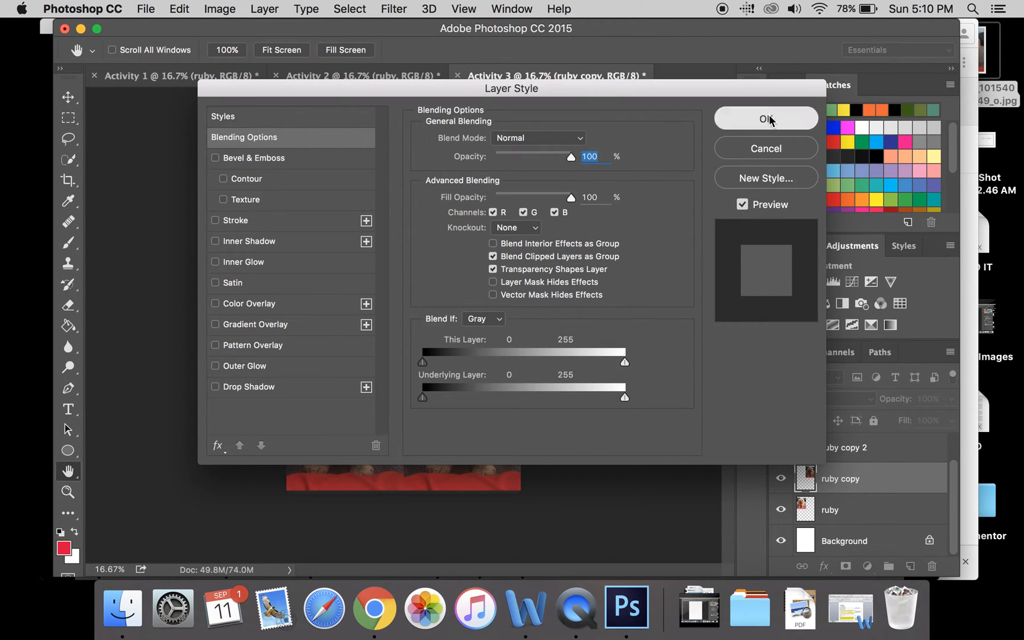
{"action": "left_click", "coordinate": [767, 119]}
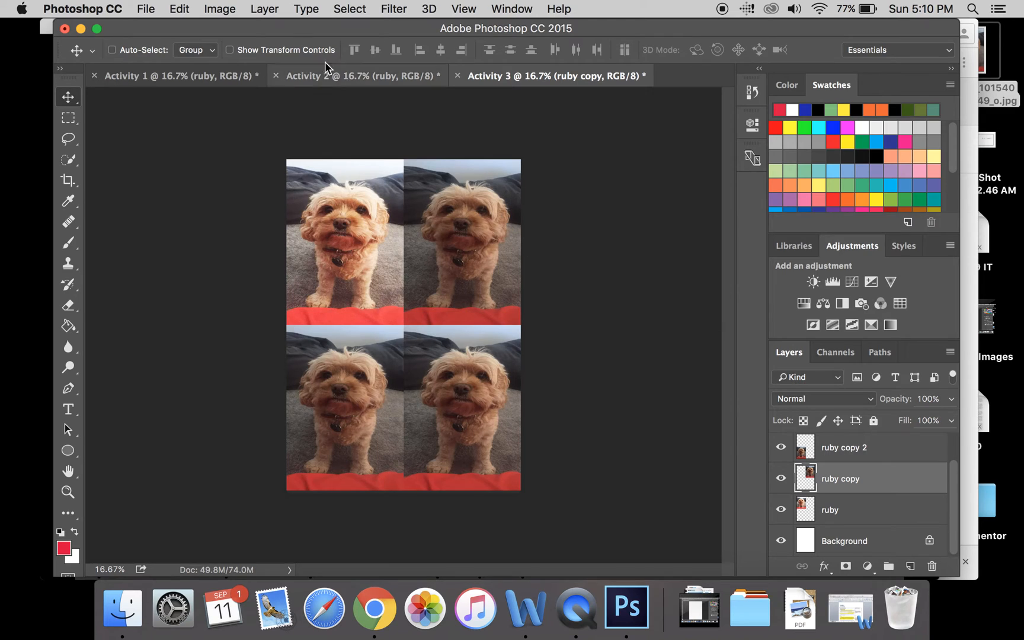
{"action": "left_click", "coordinate": [226, 10]}
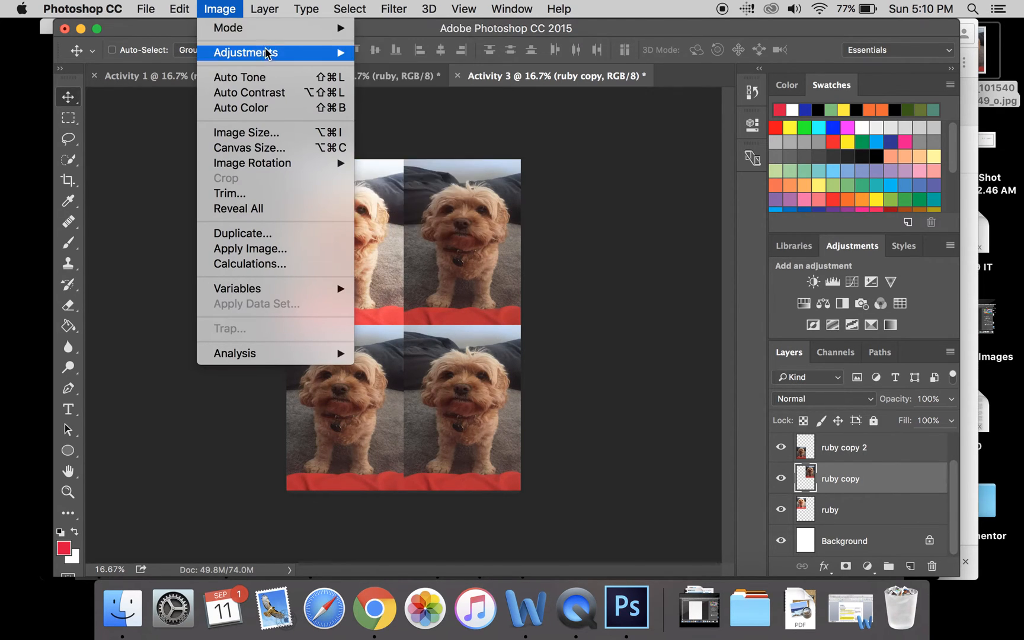
{"action": "mouse_move", "coordinate": [278, 53]}
{"action": "left_click", "coordinate": [472, 169]}
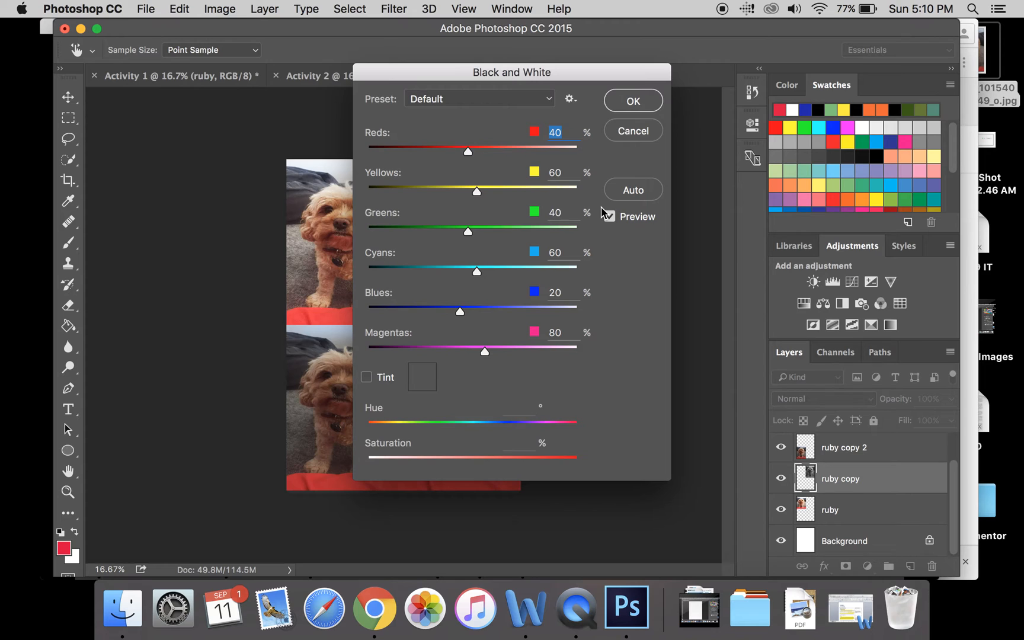
{"action": "key", "text": "Return"}
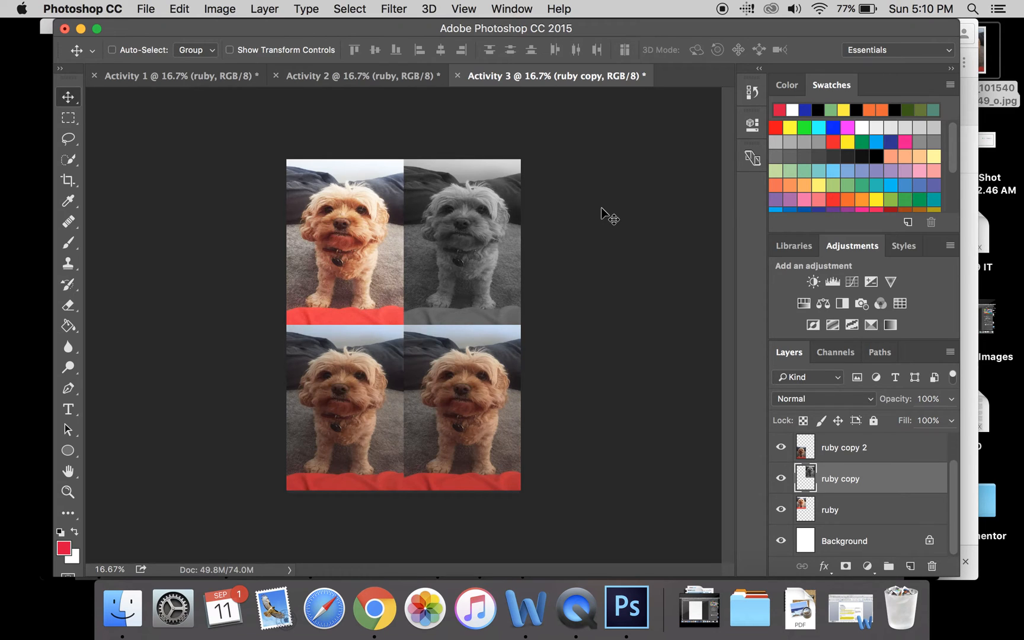
{"action": "left_click", "coordinate": [218, 9]}
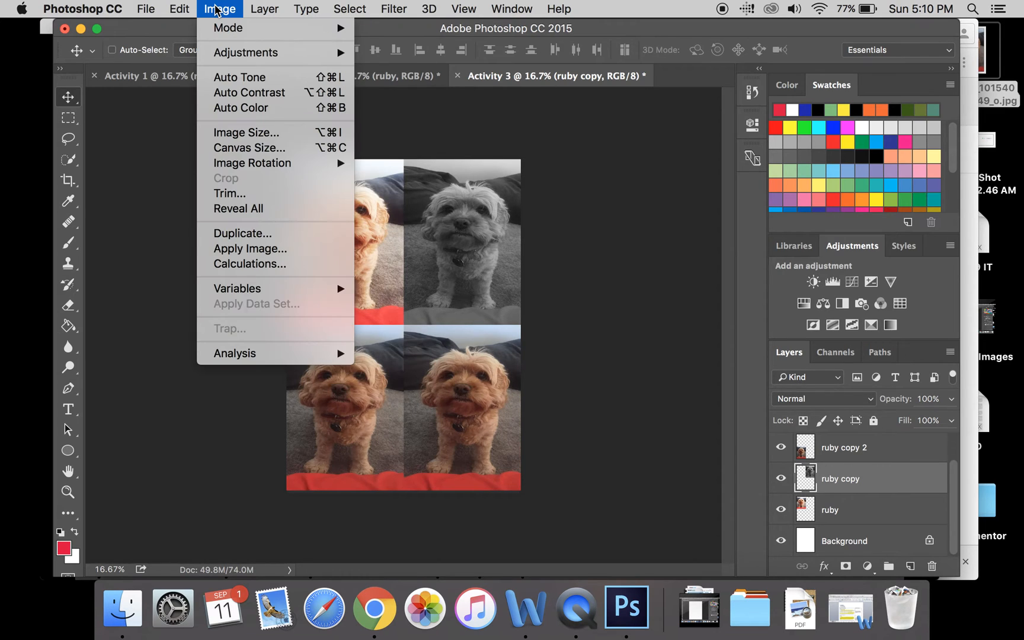
{"action": "left_click", "coordinate": [284, 95]}
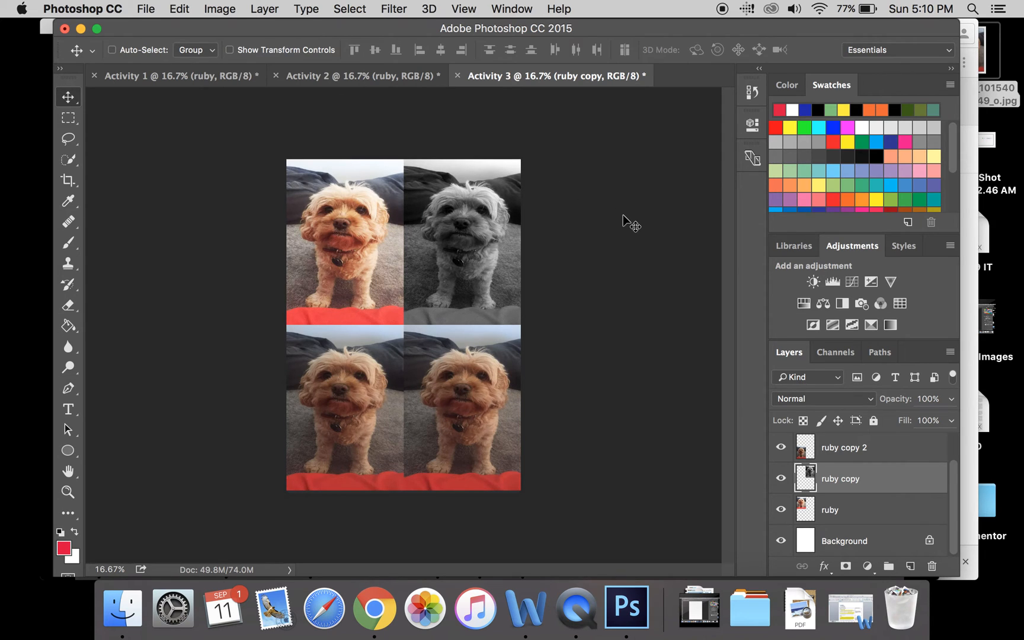
- Apply Auto Tone to the ruby copy 2 layer
{"action": "scroll", "coordinate": [954, 459], "scroll_direction": "up", "scroll_amount": 1}
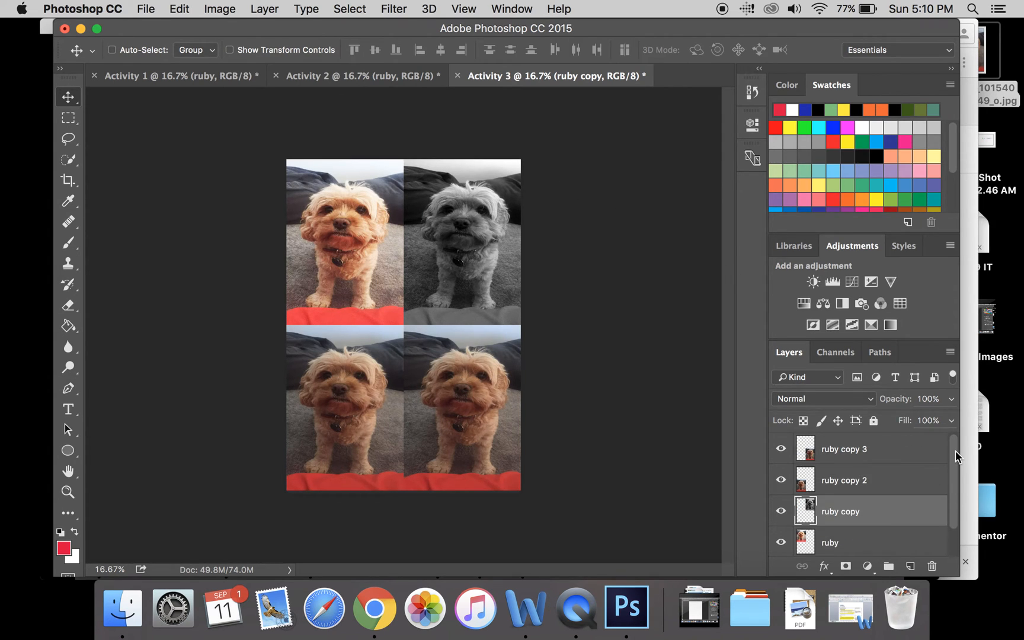
{"action": "left_click", "coordinate": [853, 481]}
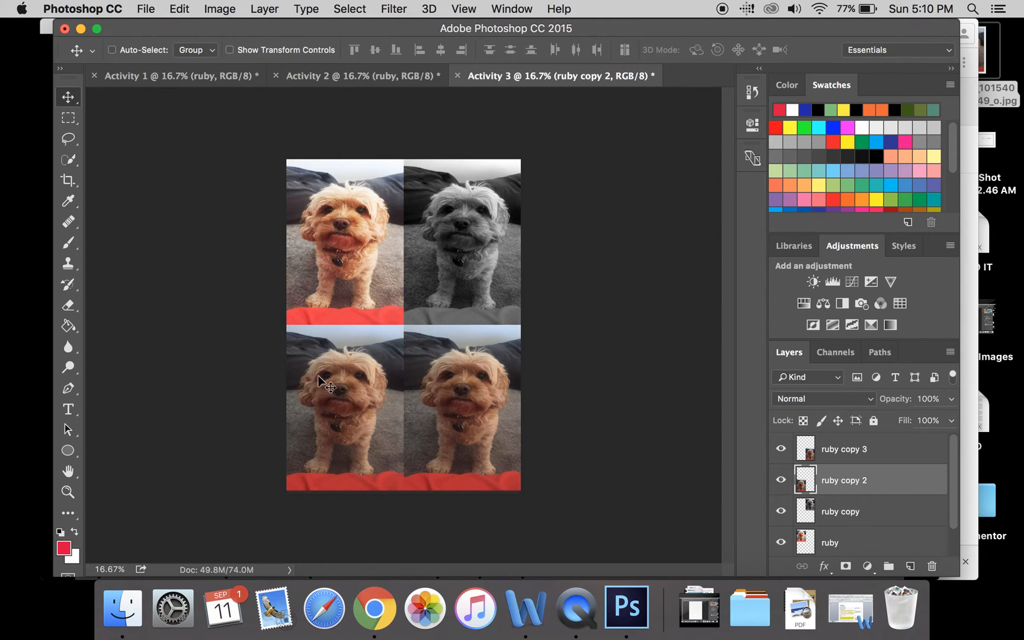
{"action": "left_click", "coordinate": [226, 8]}
{"action": "left_click", "coordinate": [263, 76]}
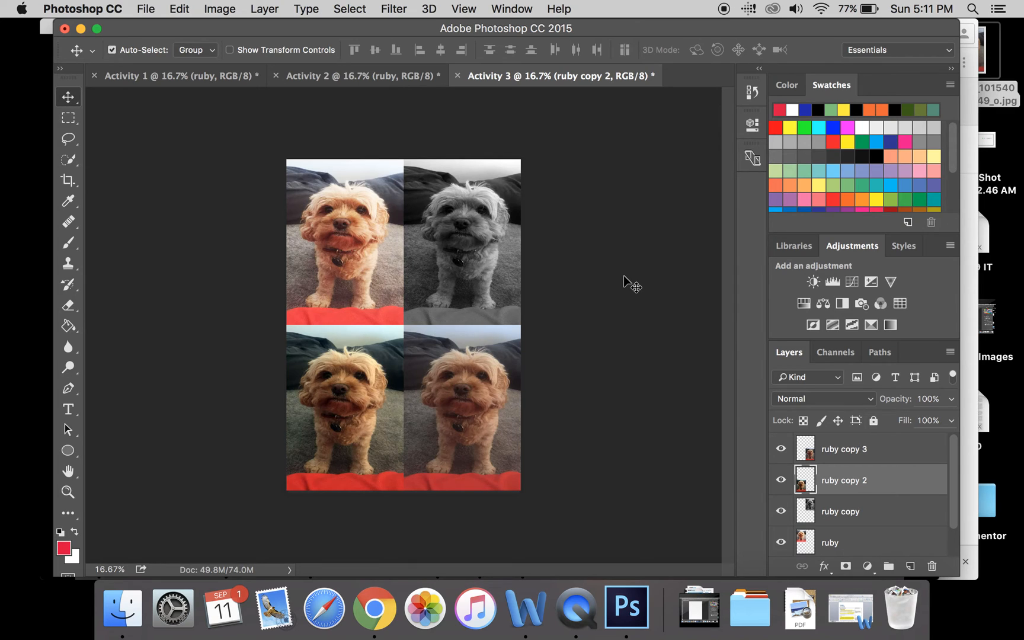
{"action": "key", "text": "super+z"}
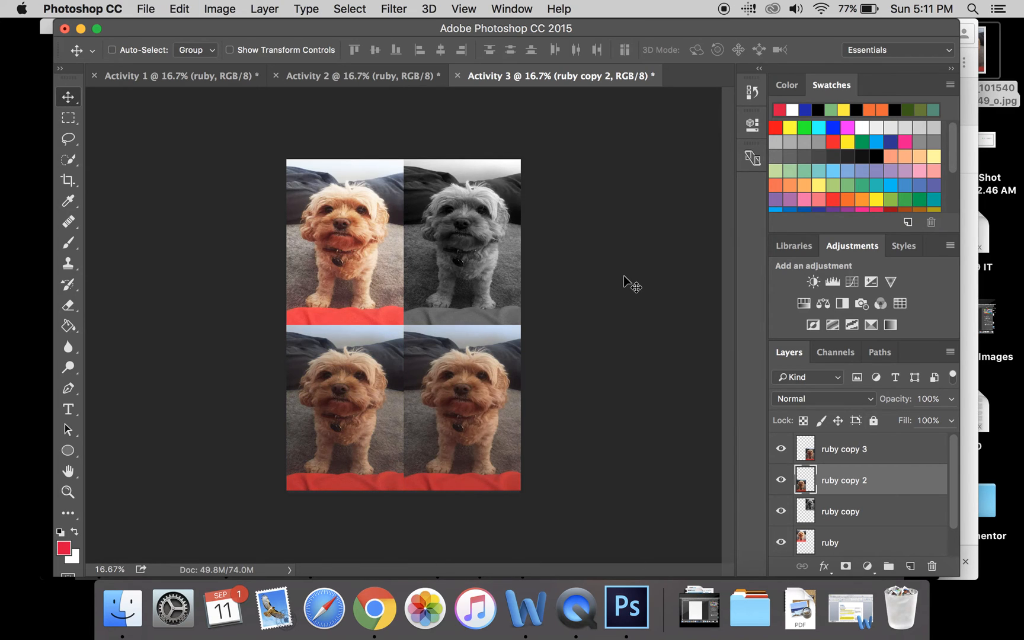
{"action": "left_click", "coordinate": [224, 8]}
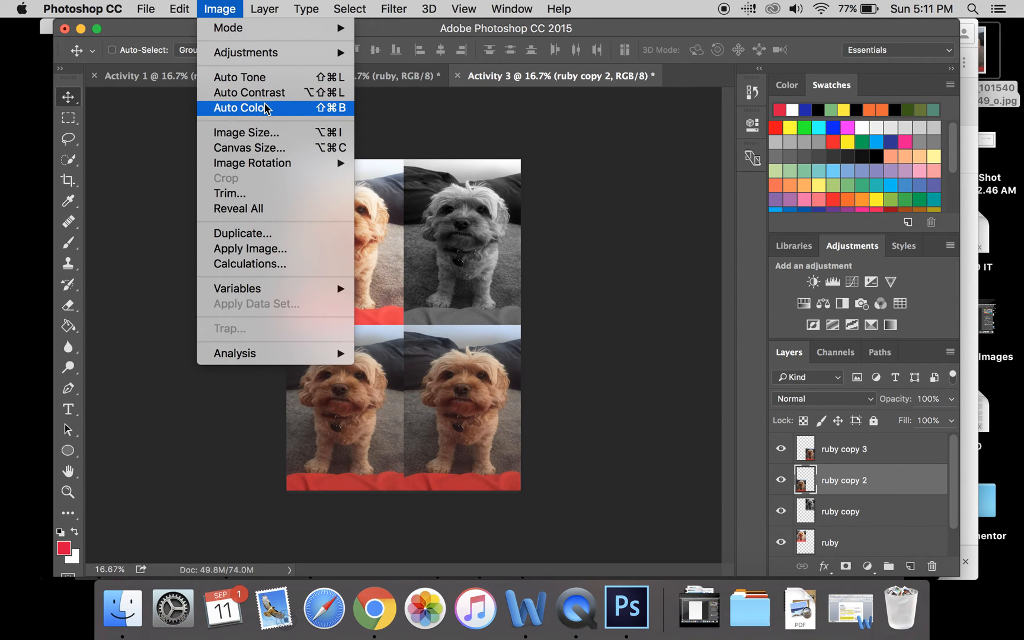
{"action": "left_click", "coordinate": [252, 77]}
- Select the ruby copy 3 layer and open the Hue/Saturation adjustment for it
{"action": "left_click", "coordinate": [863, 451]}
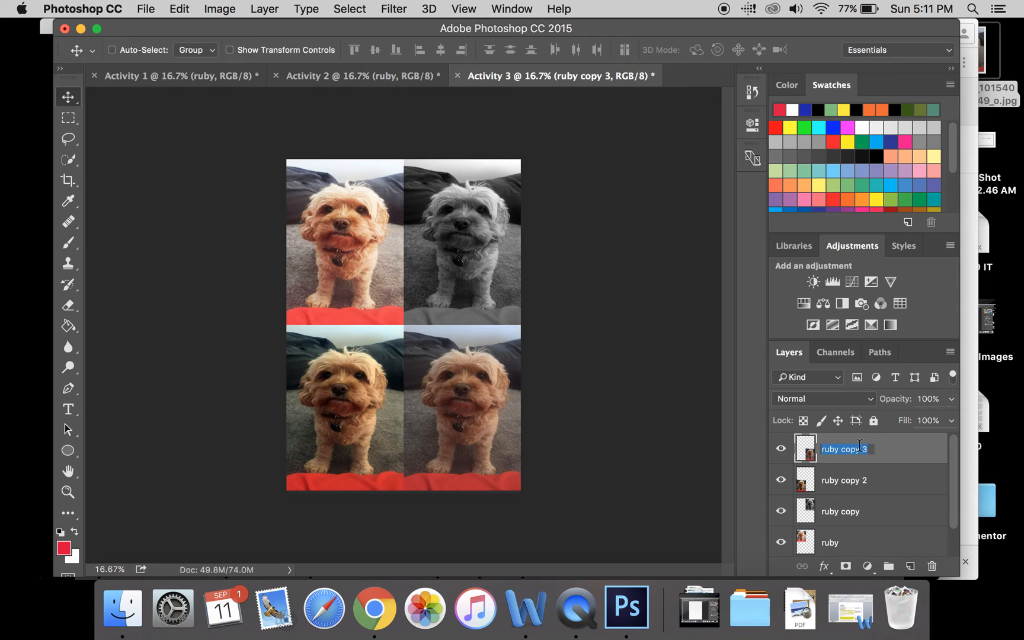
{"action": "left_click", "coordinate": [204, 6]}
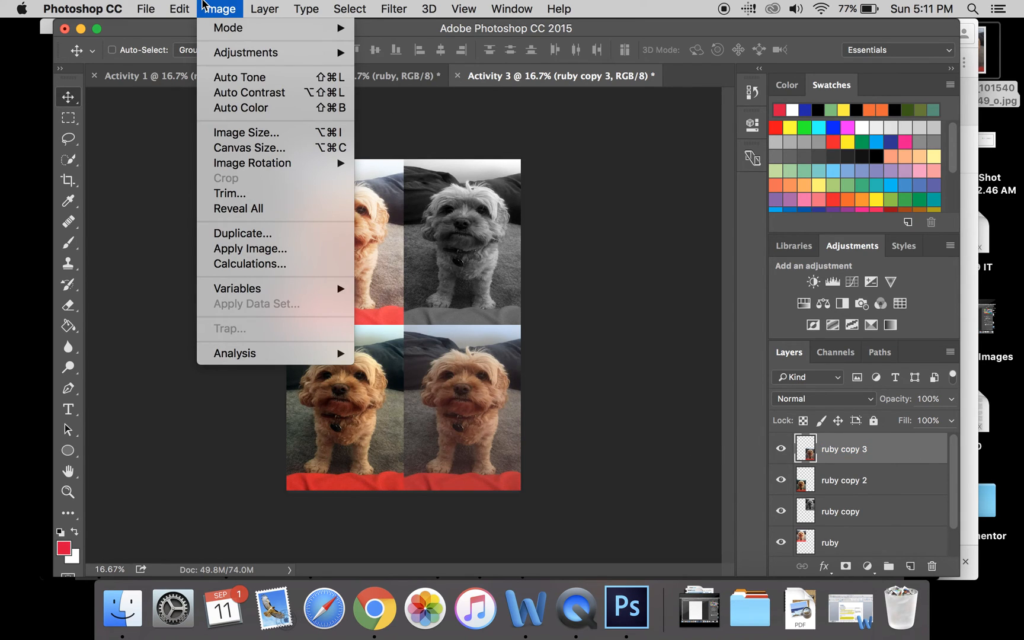
{"action": "mouse_move", "coordinate": [271, 54]}
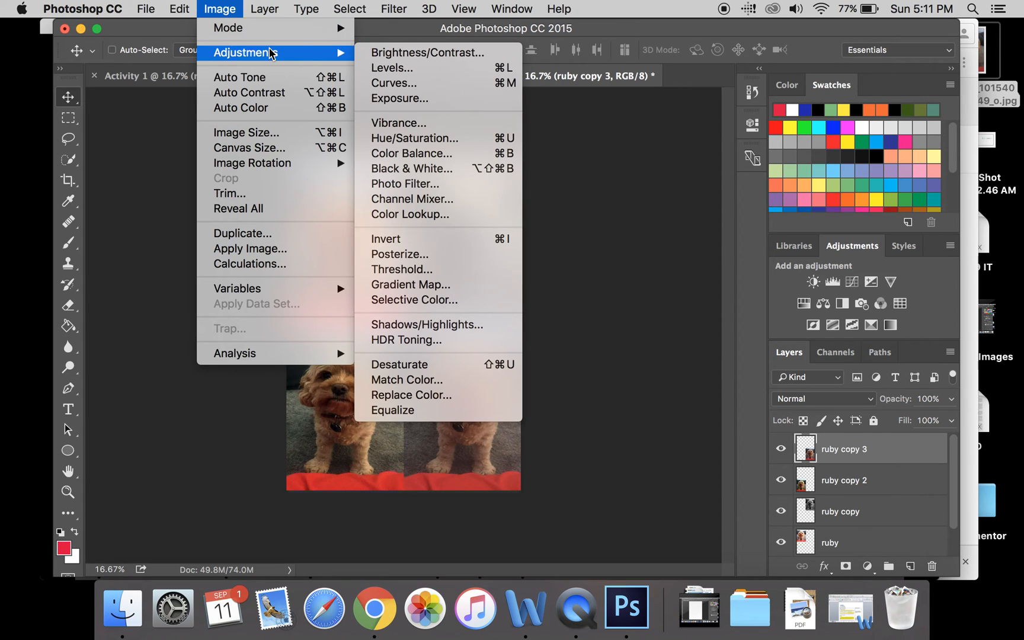
{"action": "left_click", "coordinate": [485, 139]}
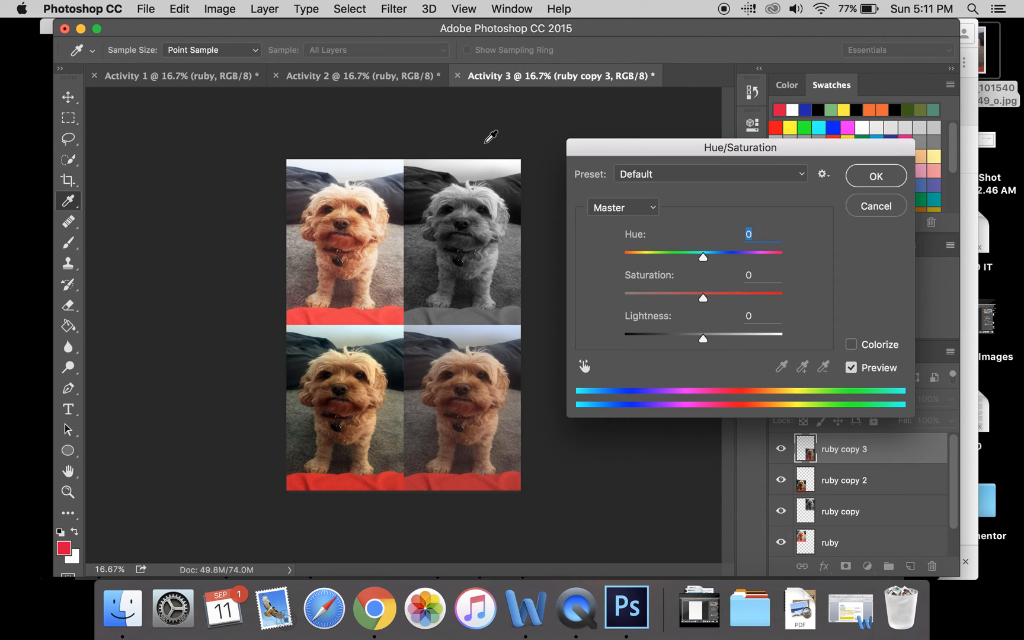
- Try a hue of +97, saturation of +33 and lightness of +22 on the ruby copy 3 layer
{"action": "left_click_drag", "start_coordinate": [703, 255], "coordinate": [756, 257]}
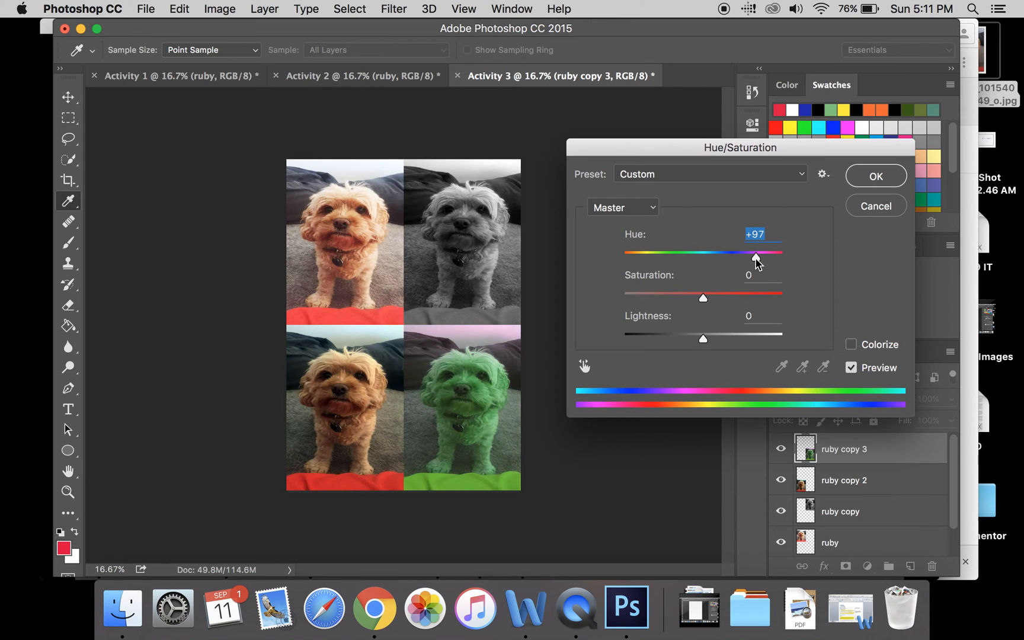
{"action": "left_click_drag", "start_coordinate": [702, 298], "coordinate": [729, 299]}
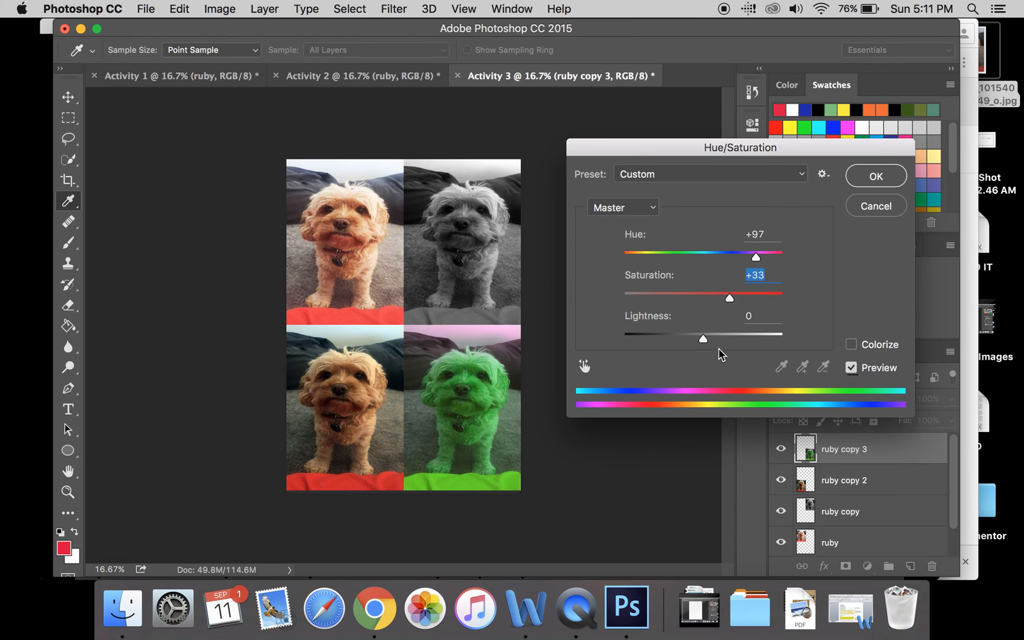
{"action": "mouse_move", "coordinate": [703, 339]}
{"action": "left_mouse_down"}
{"action": "mouse_move", "coordinate": [733, 340]}
{"action": "mouse_move", "coordinate": [675, 337]}
{"action": "mouse_move", "coordinate": [722, 339]}
{"action": "left_mouse_up"}
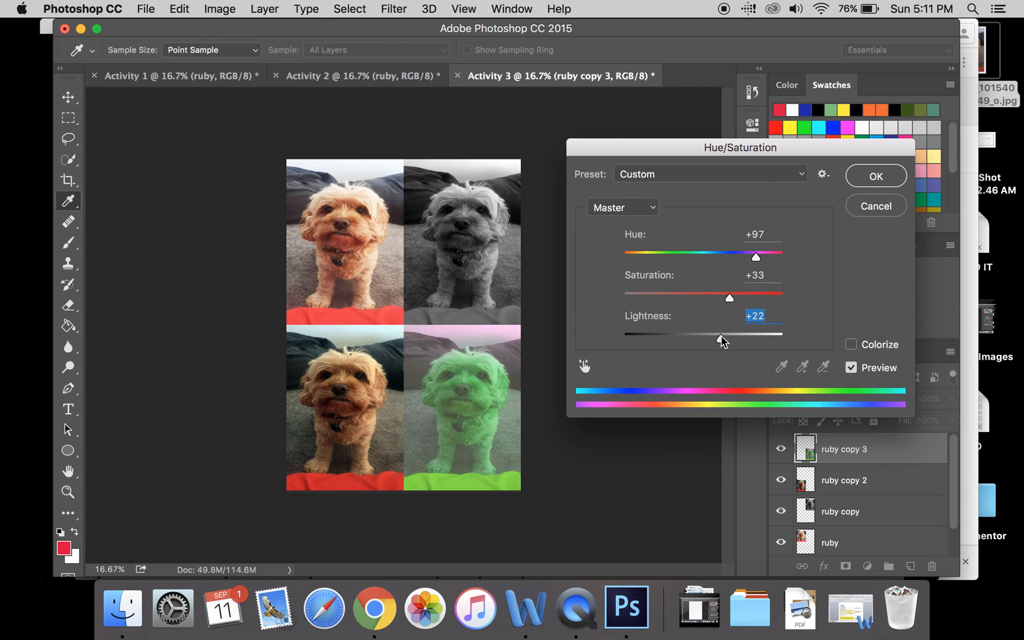
- Colorize the ruby copy 3 layer with hue 306, saturation 38 and lightness +26, and apply the adjustment
{"action": "left_click", "coordinate": [851, 345]}
{"action": "left_click_drag", "start_coordinate": [778, 259], "coordinate": [759, 257]}
{"action": "left_click", "coordinate": [684, 295]}
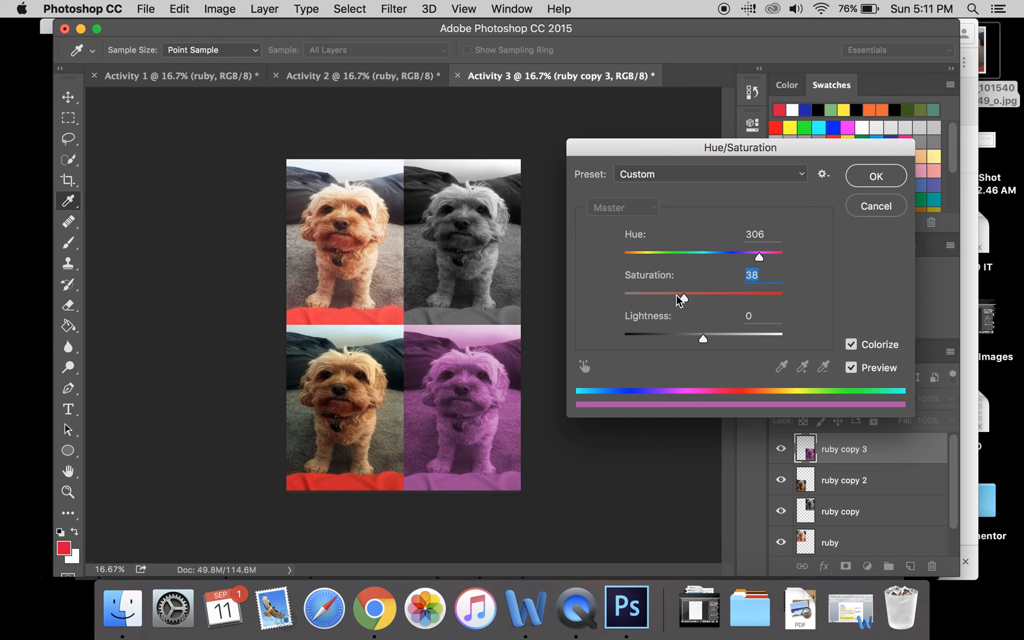
{"action": "left_click", "coordinate": [720, 337]}
{"action": "left_click", "coordinate": [726, 337]}
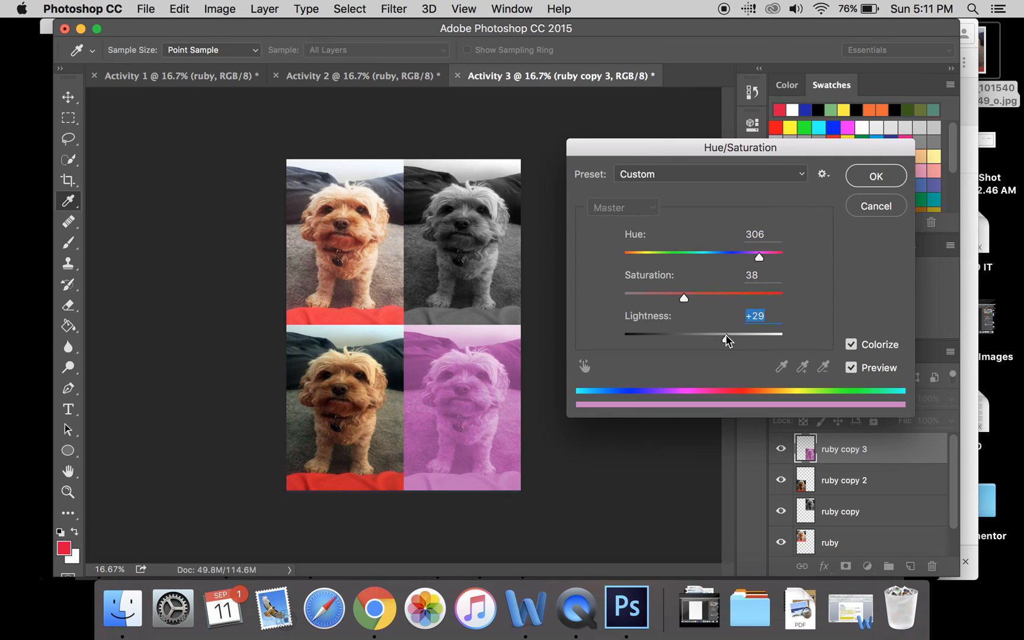
{"action": "left_click", "coordinate": [734, 336]}
{"action": "left_click", "coordinate": [728, 337]}
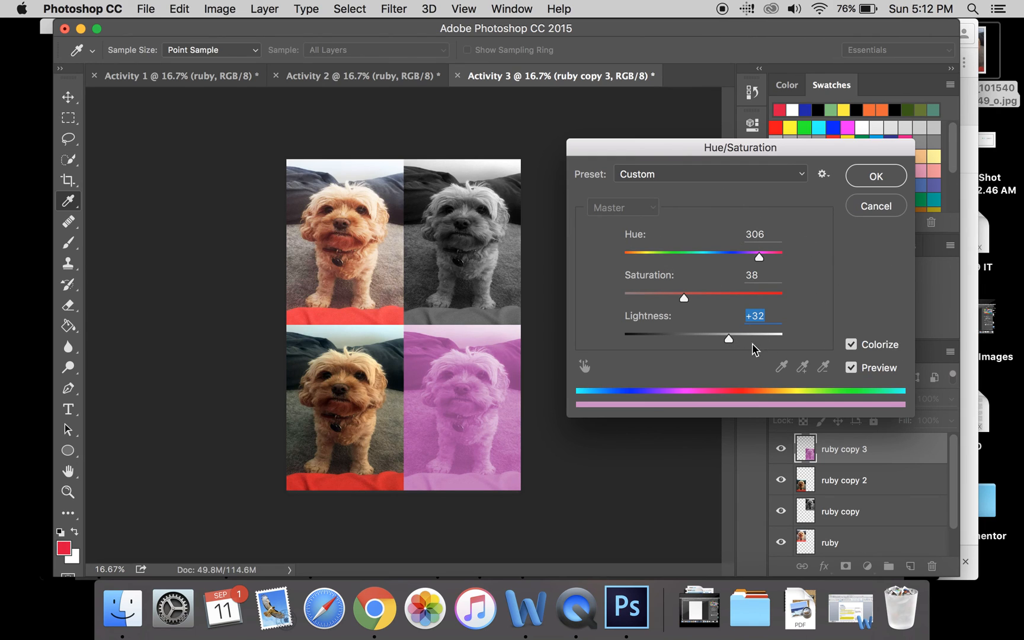
{"action": "left_click", "coordinate": [860, 177]}
{"action": "key", "text": "v"}
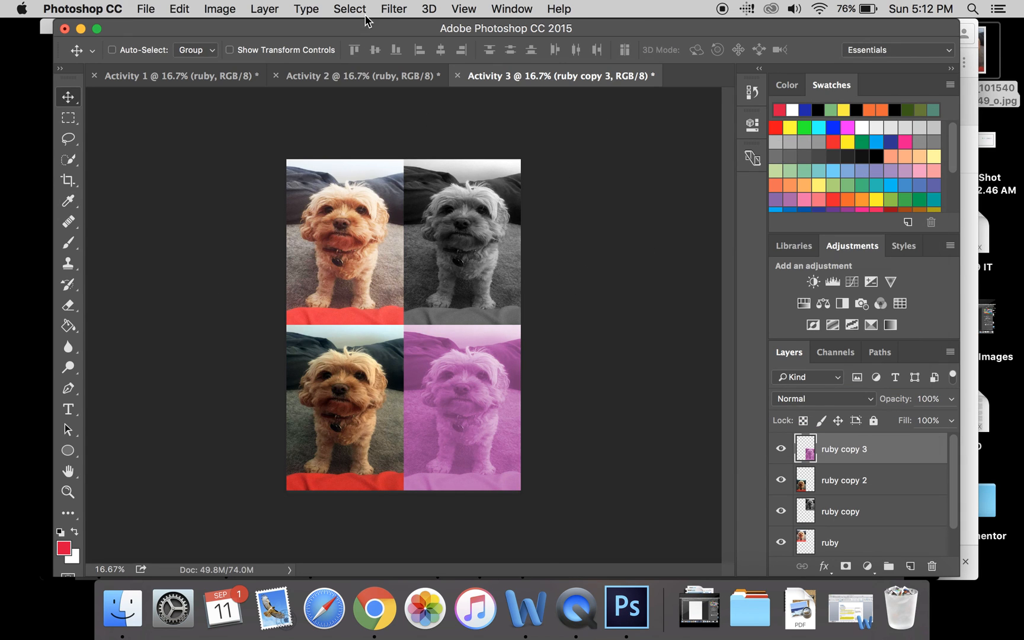
{"action": "left_click", "coordinate": [227, 10]}
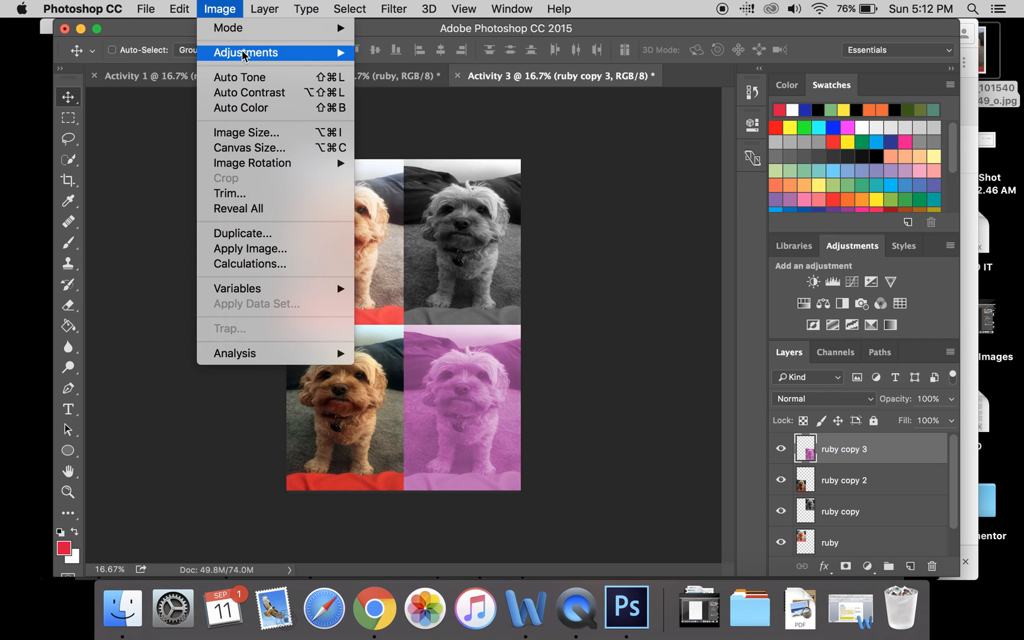
{"action": "mouse_move", "coordinate": [247, 54]}
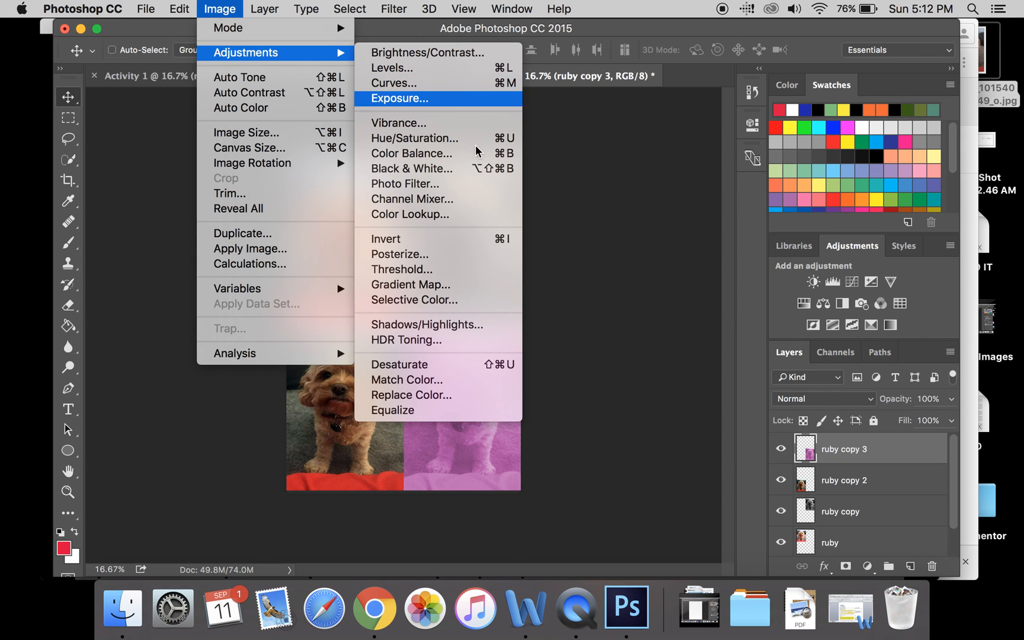
{"action": "left_click", "coordinate": [620, 196]}
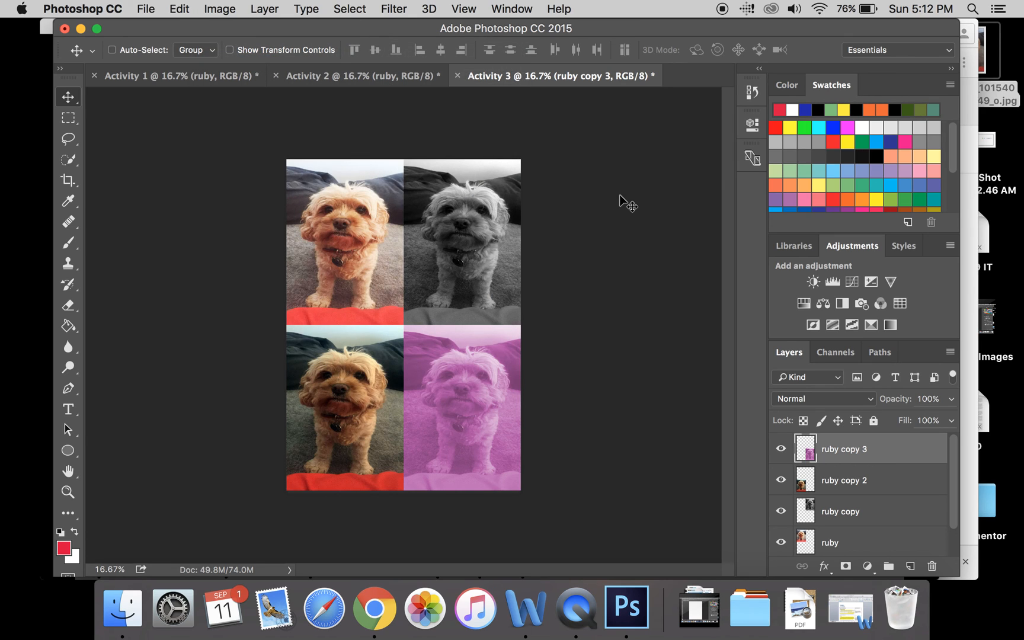